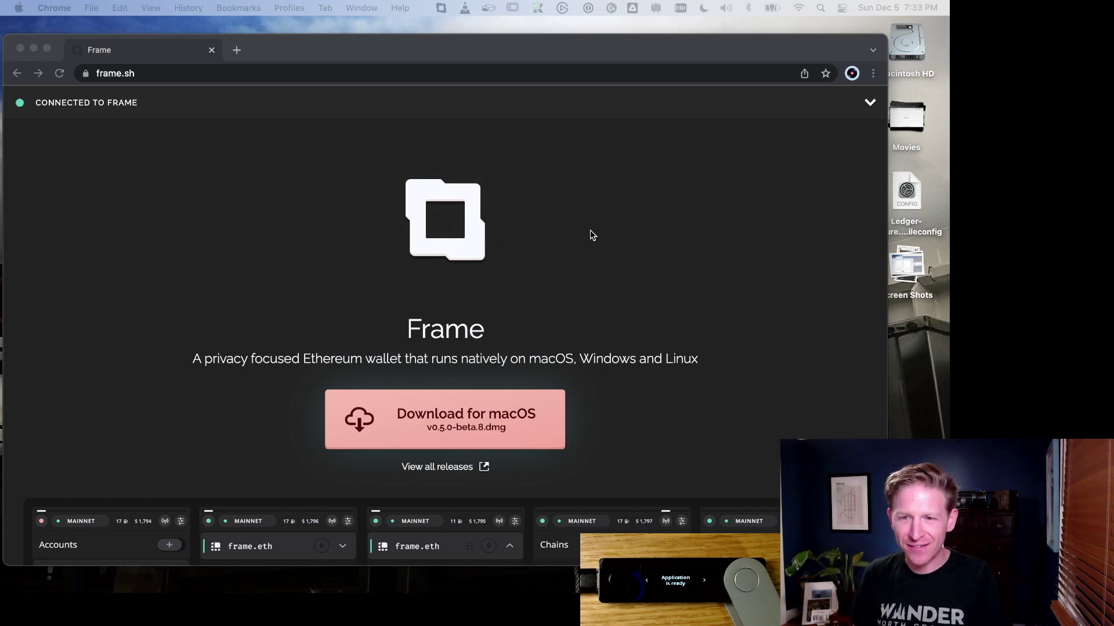
- Summon the Frame wallet, look over the account types it can add, and add the Ledger signer's first address
key("alt+slash")
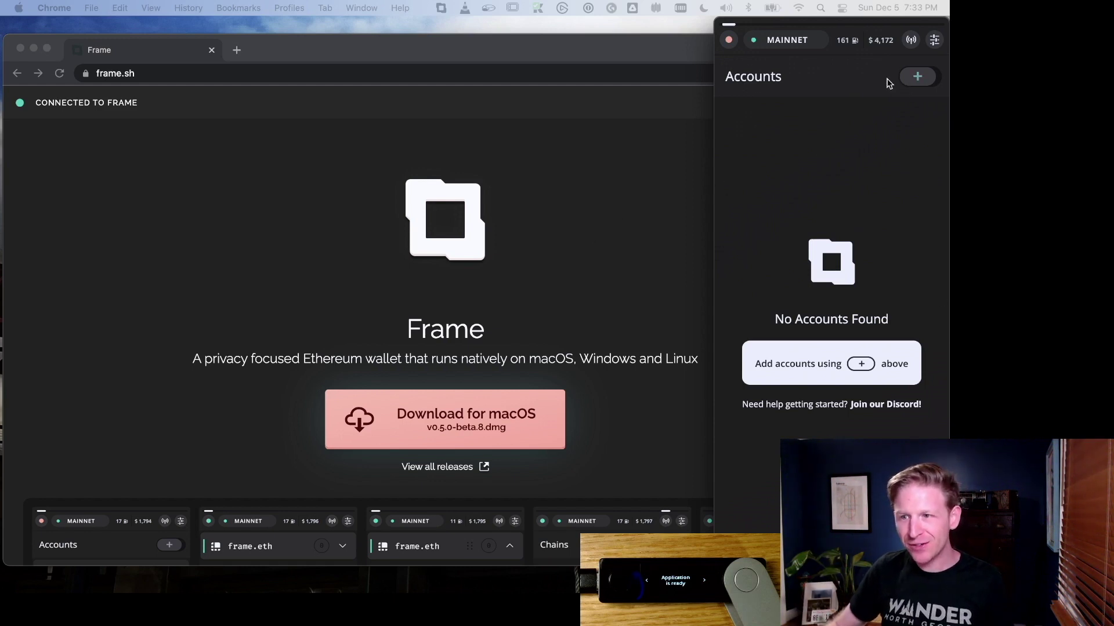
left_click(917, 78)
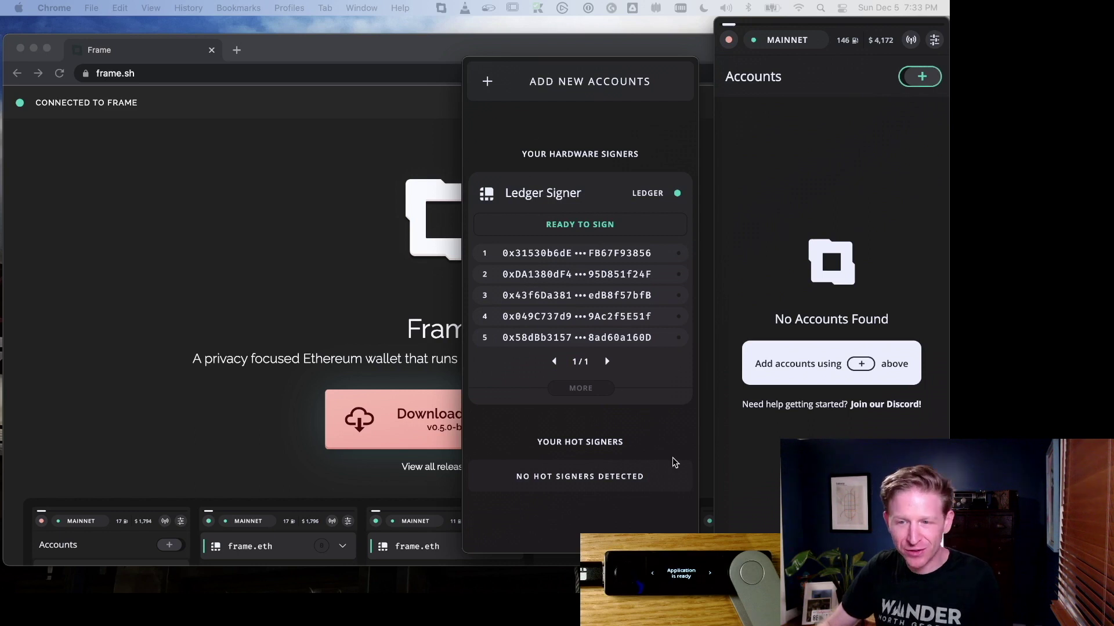
left_click(539, 85)
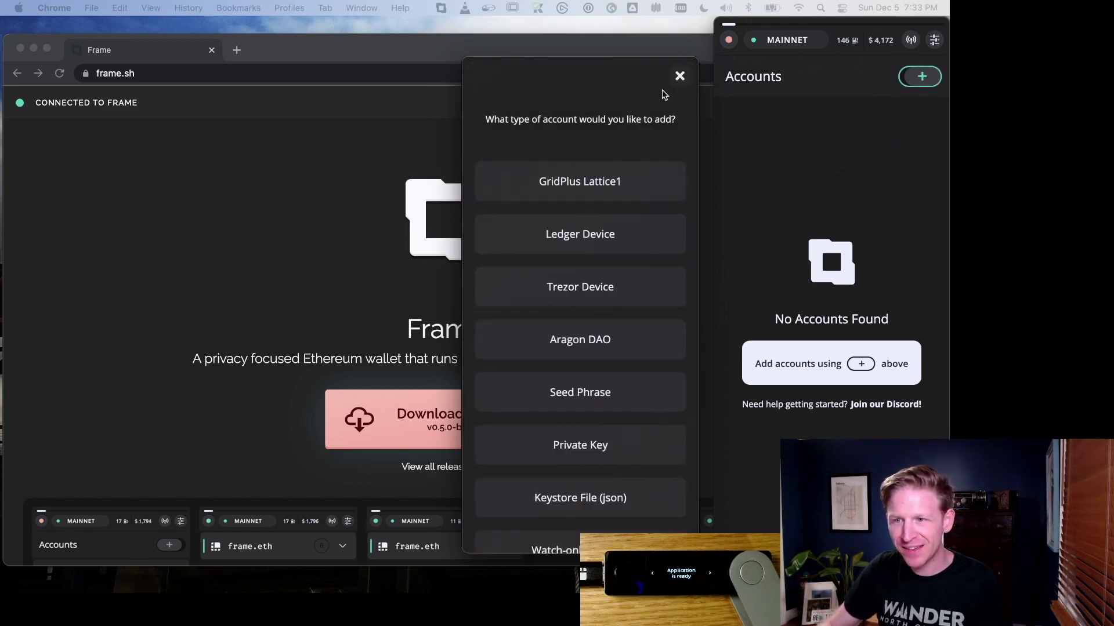
left_click(677, 81)
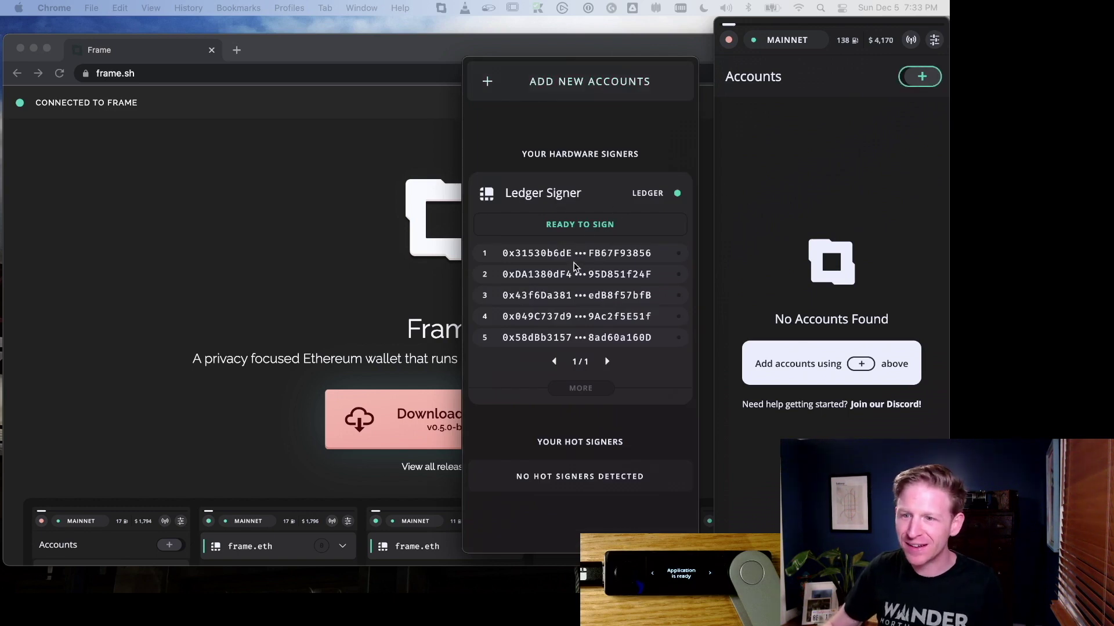
left_click(537, 254)
- Add the Ledger signer's second through fifth addresses as accounts and remove them again
left_click(537, 274)
left_click(536, 295)
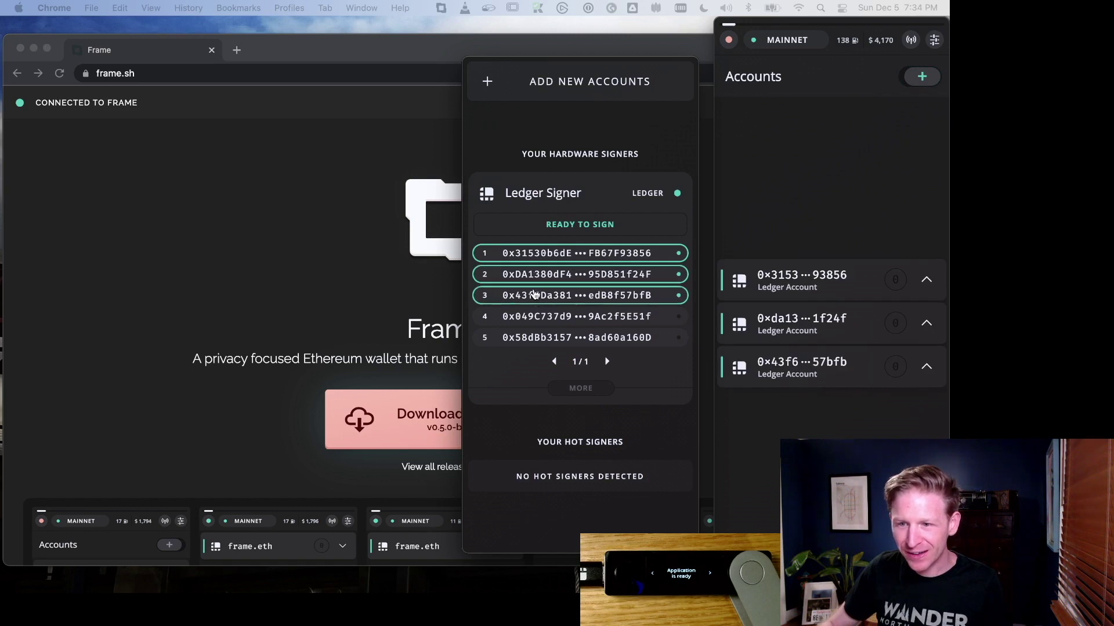
left_click(537, 317)
double_click(538, 336)
left_click(538, 336)
left_click(539, 318)
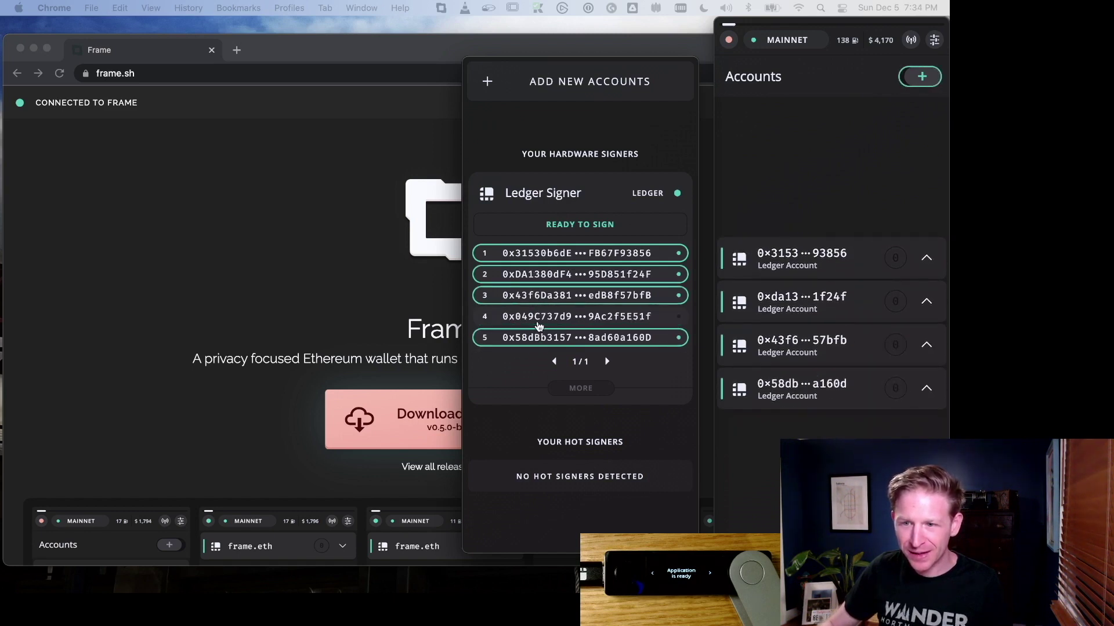
left_click(540, 334)
left_click(536, 296)
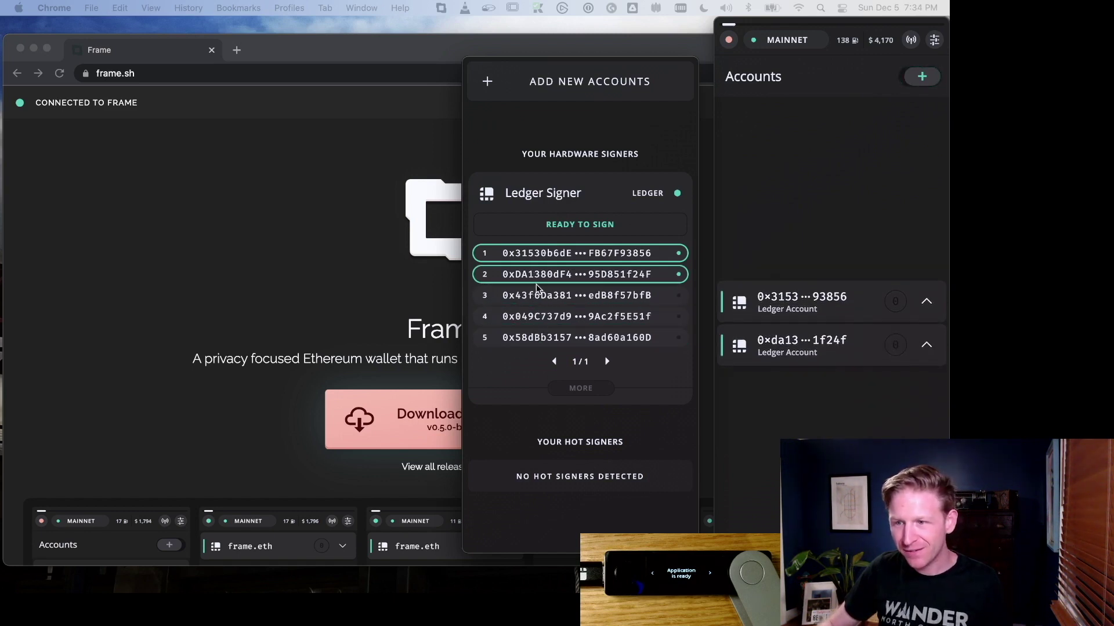
left_click(543, 279)
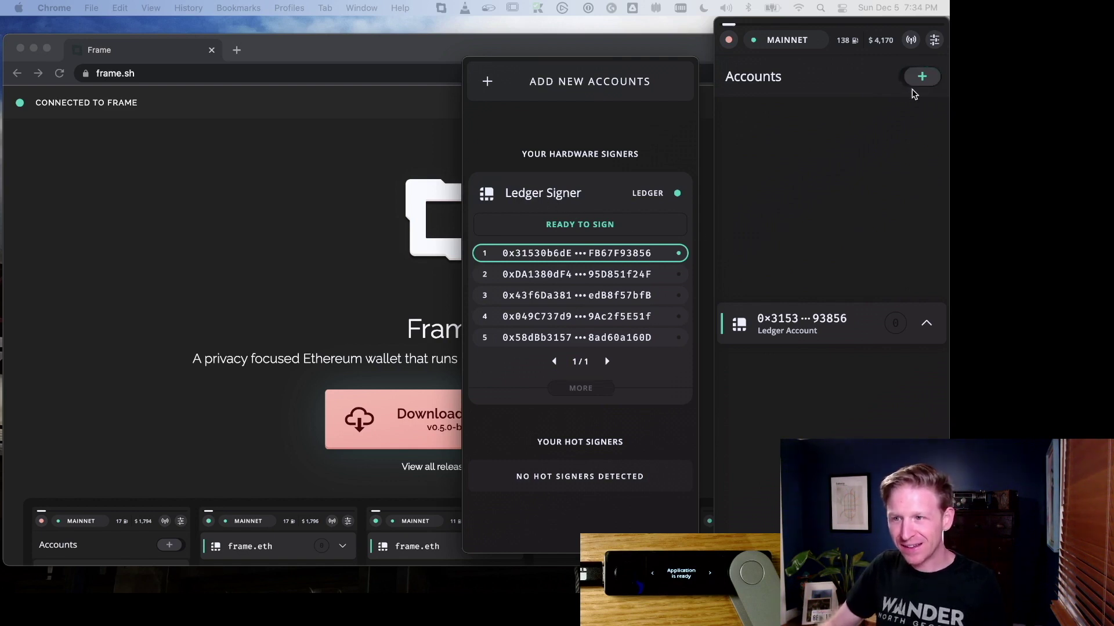
- Close the list of signers and open the added Ledger account's details
left_click(928, 76)
left_click(926, 323)
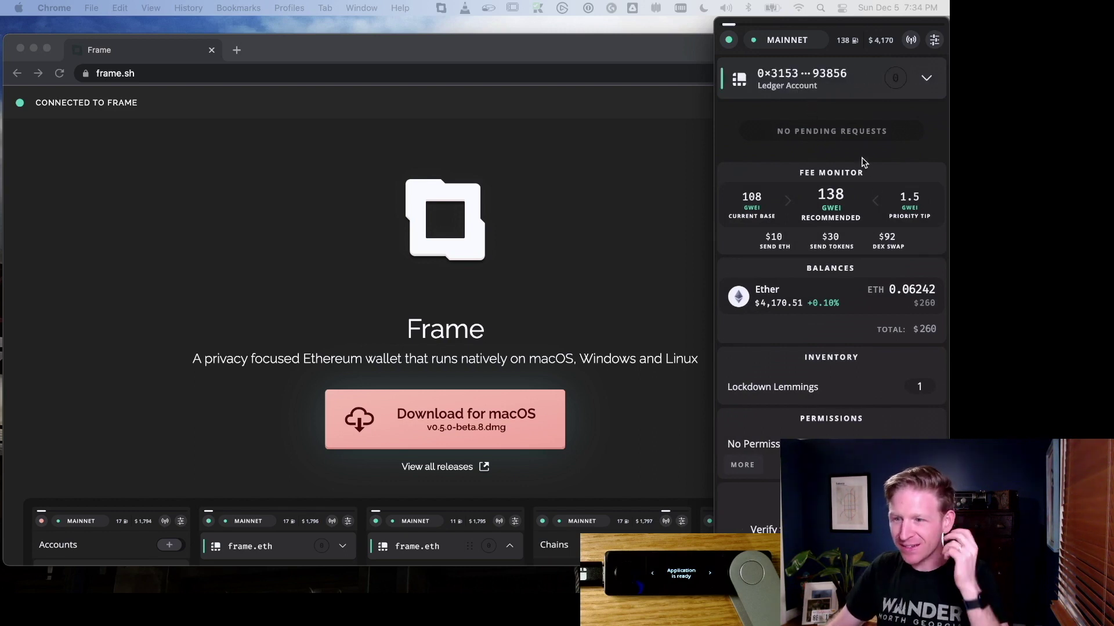
- Open opensea.io in a new browser tab and try to connect a wallet through MetaMask
left_click(236, 49)
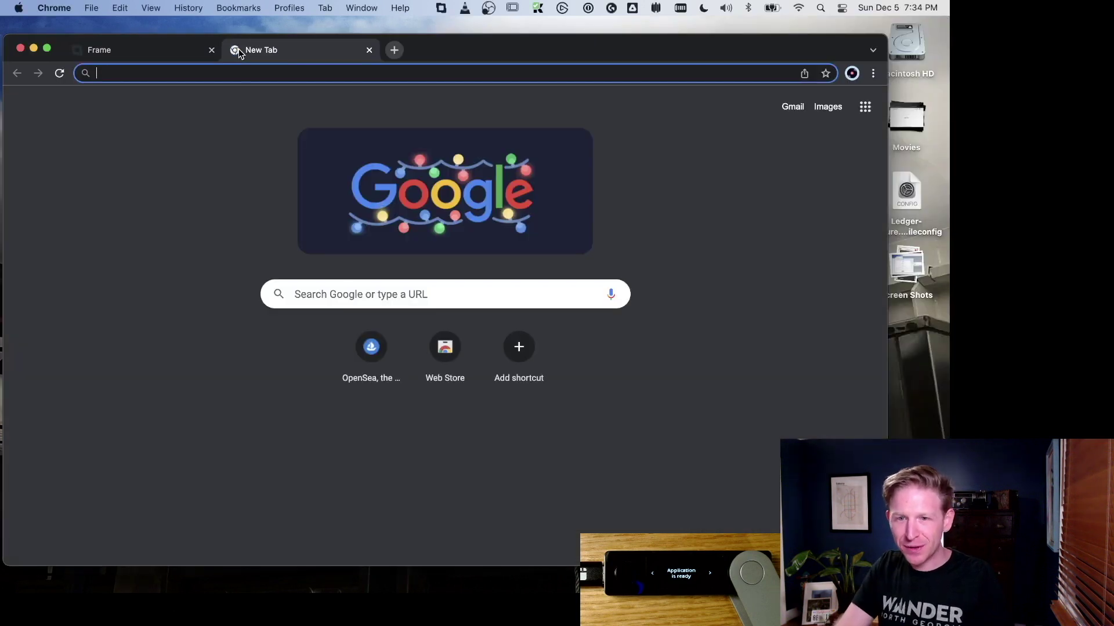
type("op")
key("Return")
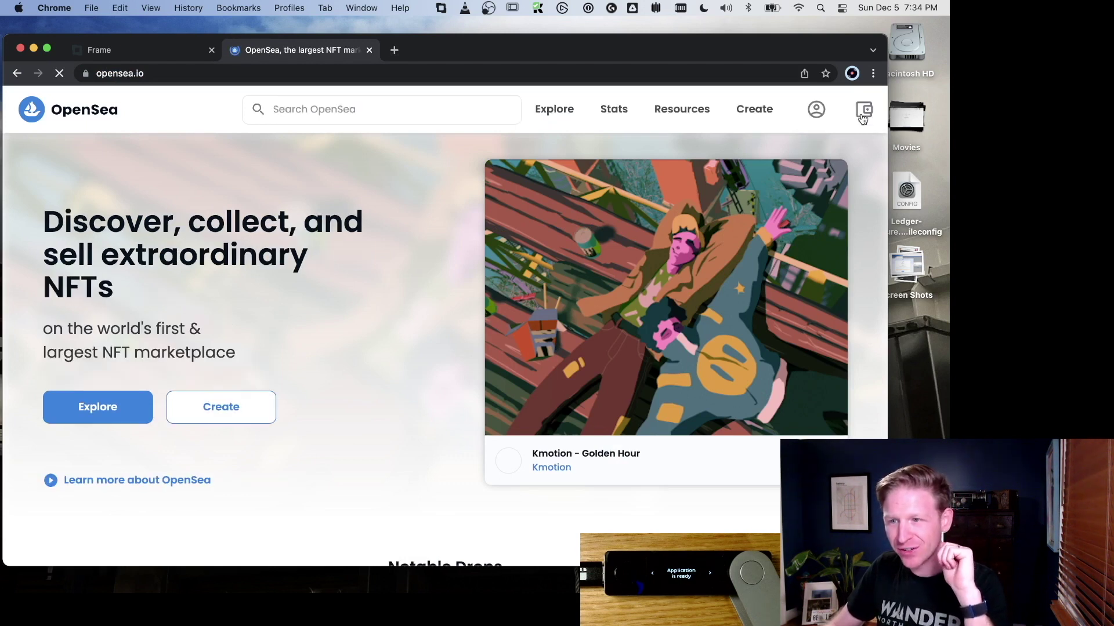
left_click(863, 116)
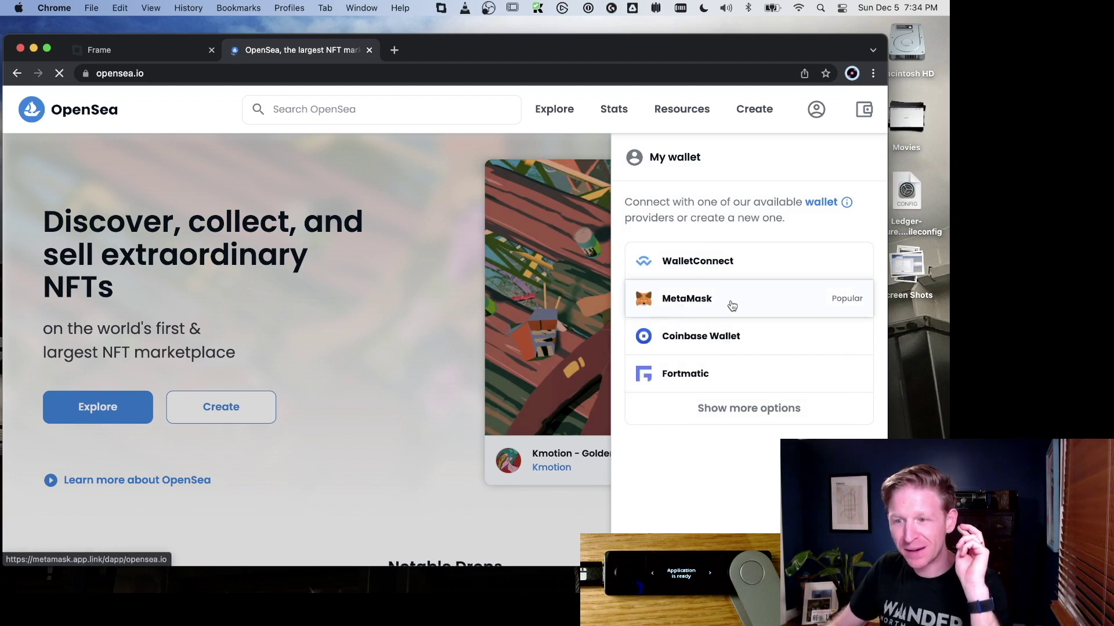
left_click(669, 306)
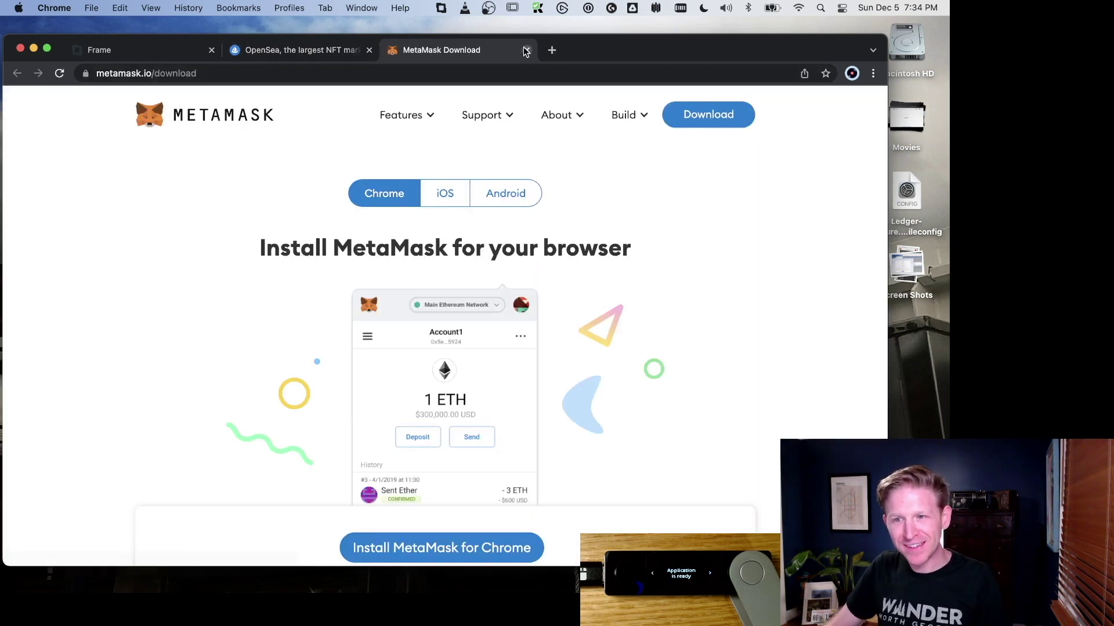
left_click(526, 51)
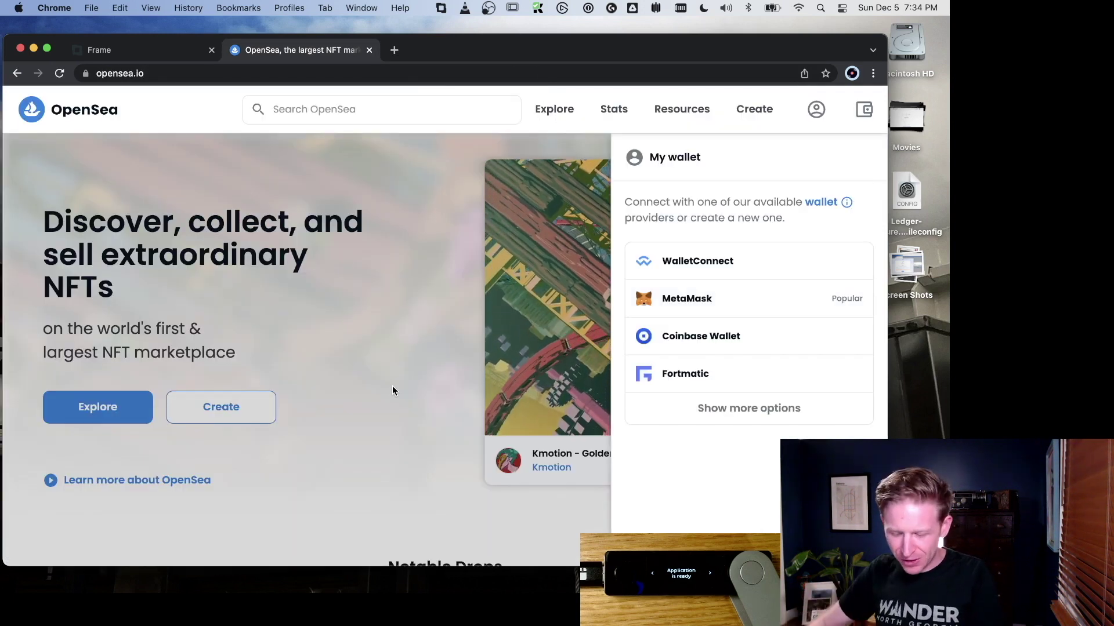
- Go from Frame's settings to the Chrome Web Store and install the Frame extension, closing the OpenSea tab
key("alt+slash")
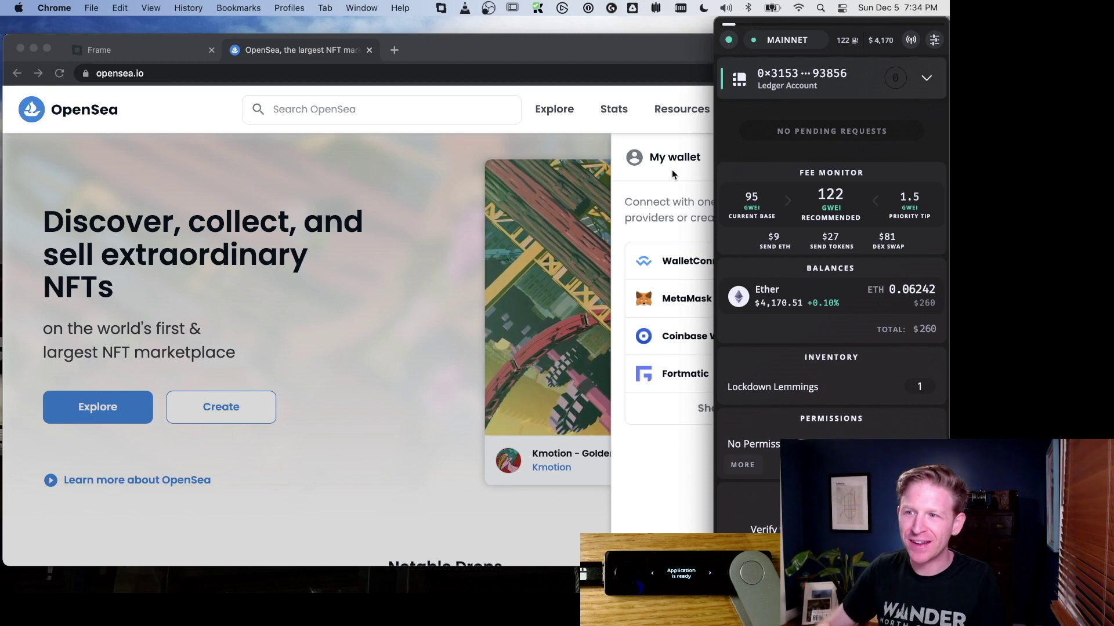
left_click(934, 40)
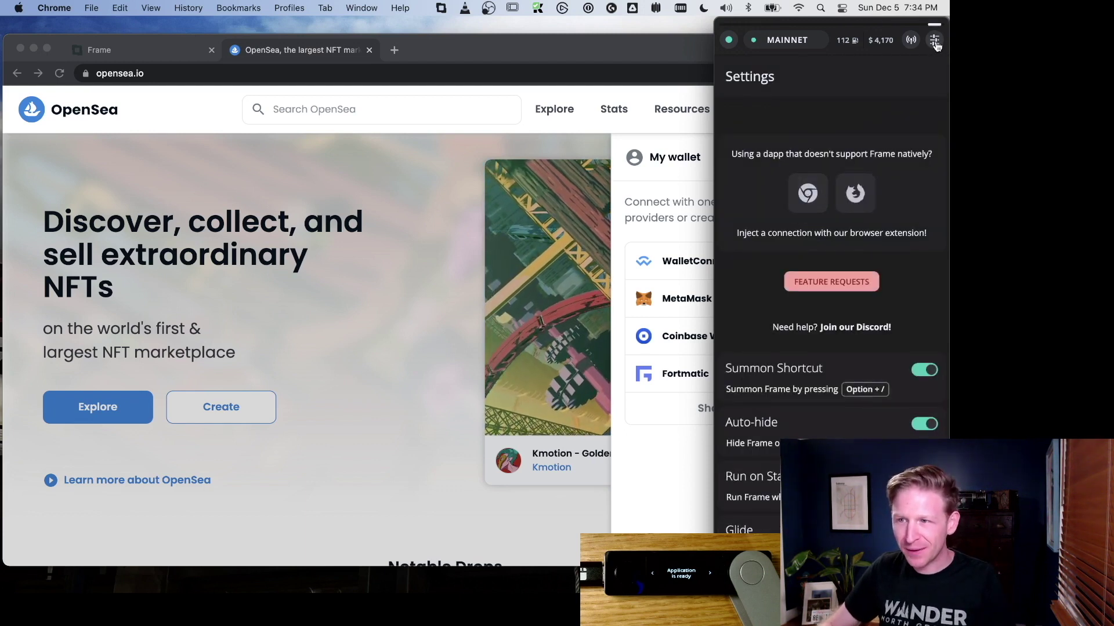
left_click(807, 193)
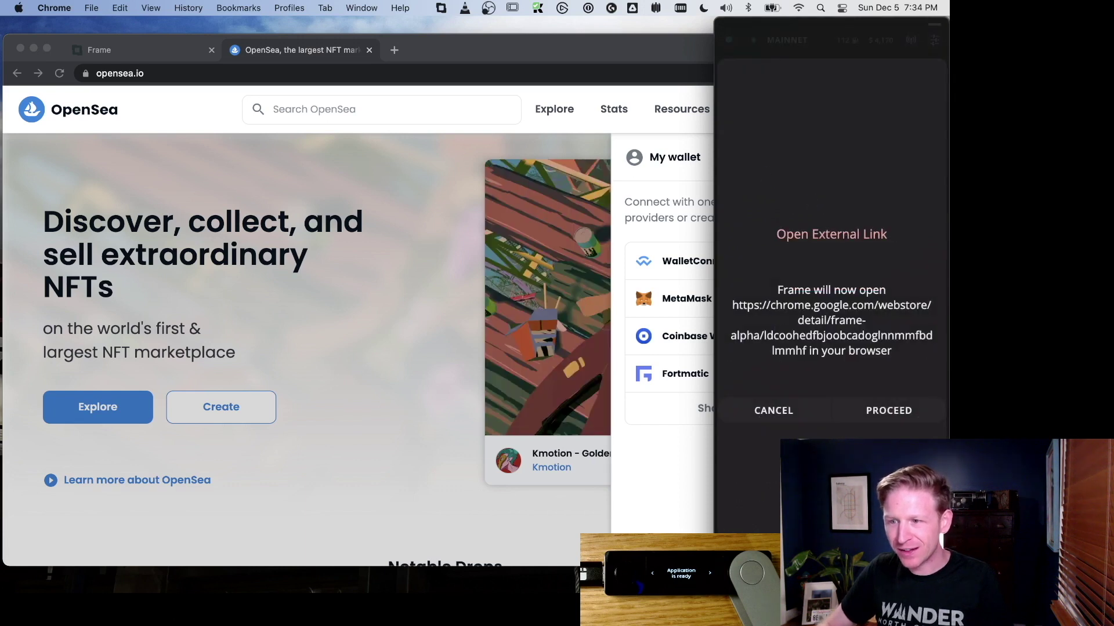
left_click(887, 410)
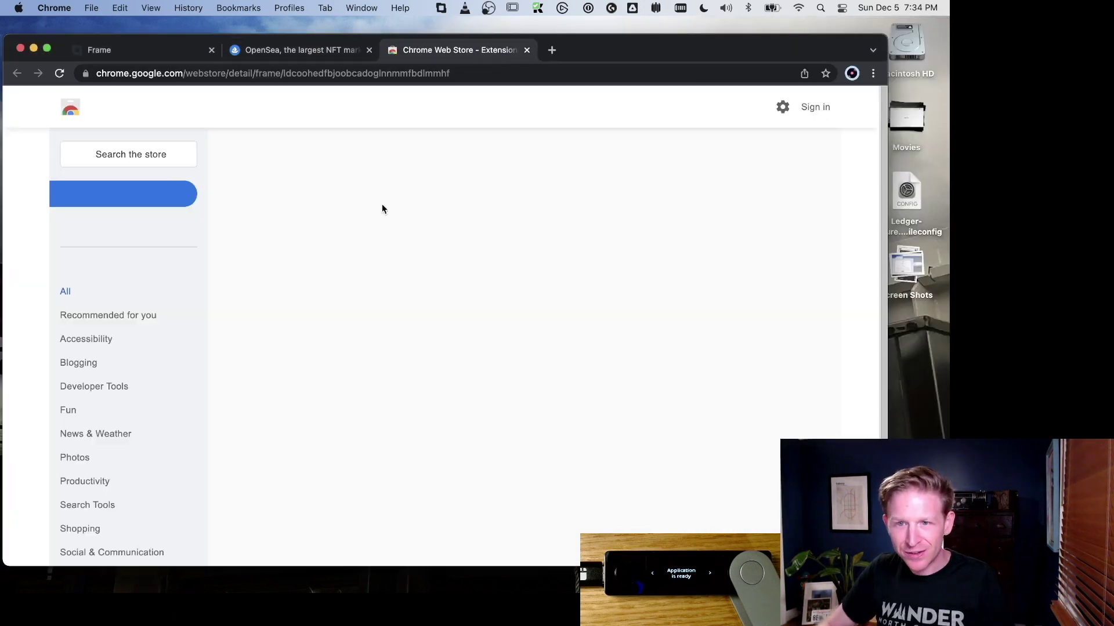
left_click(369, 50)
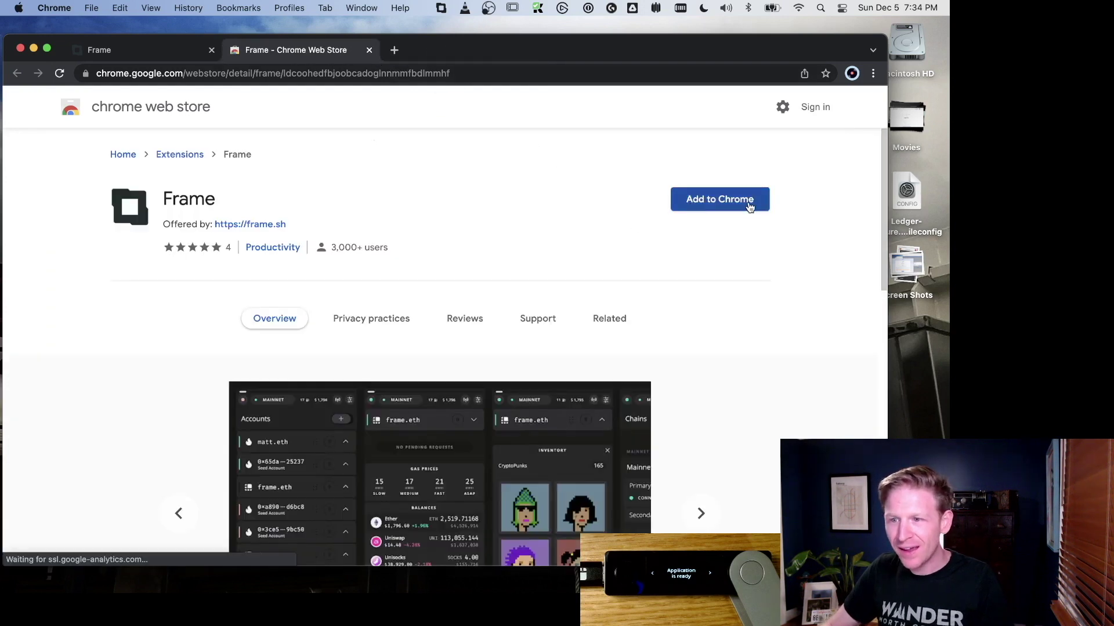
left_click(747, 204)
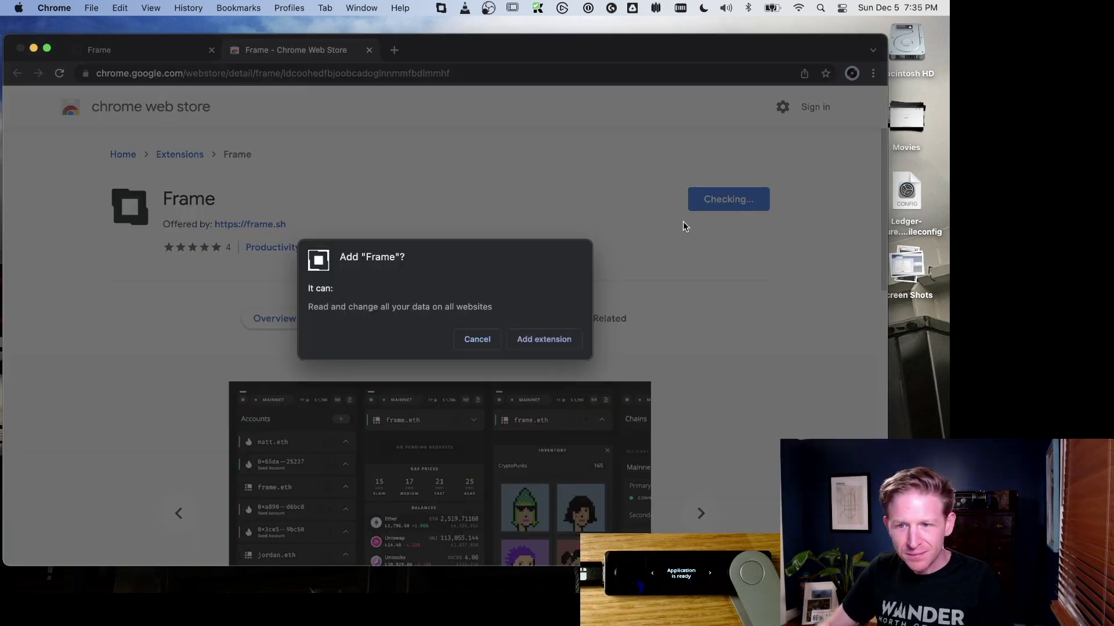
left_click(544, 346)
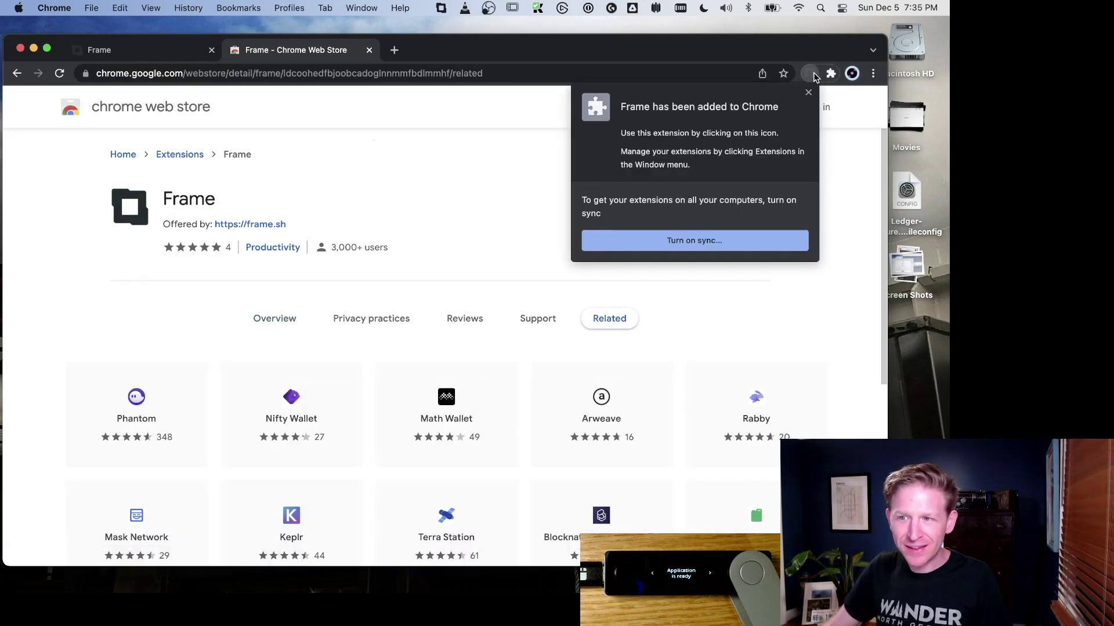
- Check the Frame extension's connection status and pin the extension in the browser
left_click(812, 74)
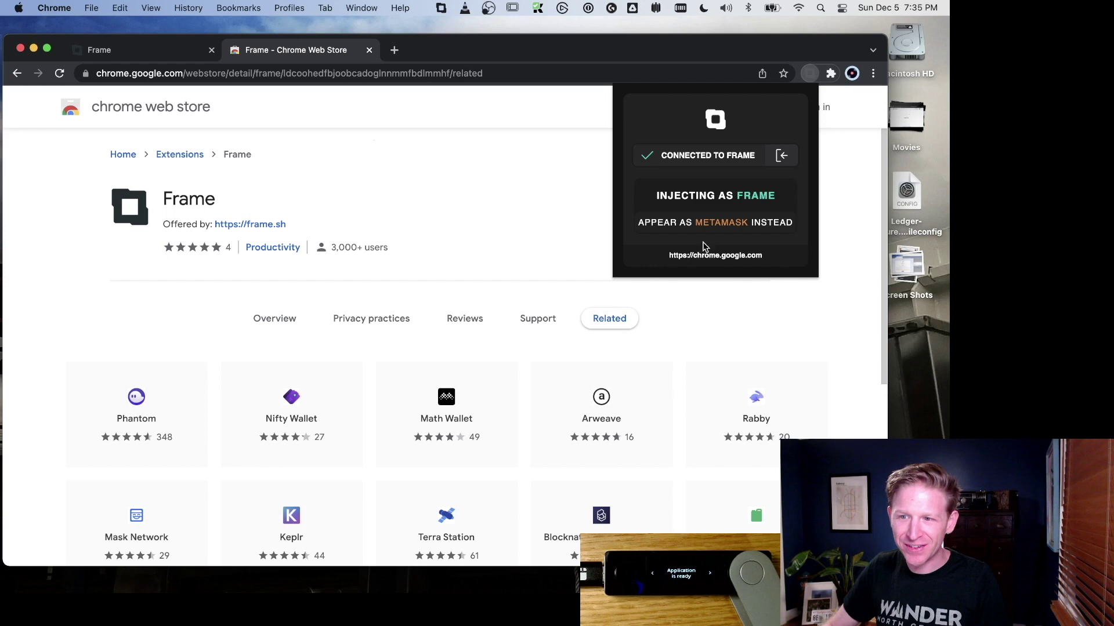
left_click(831, 73)
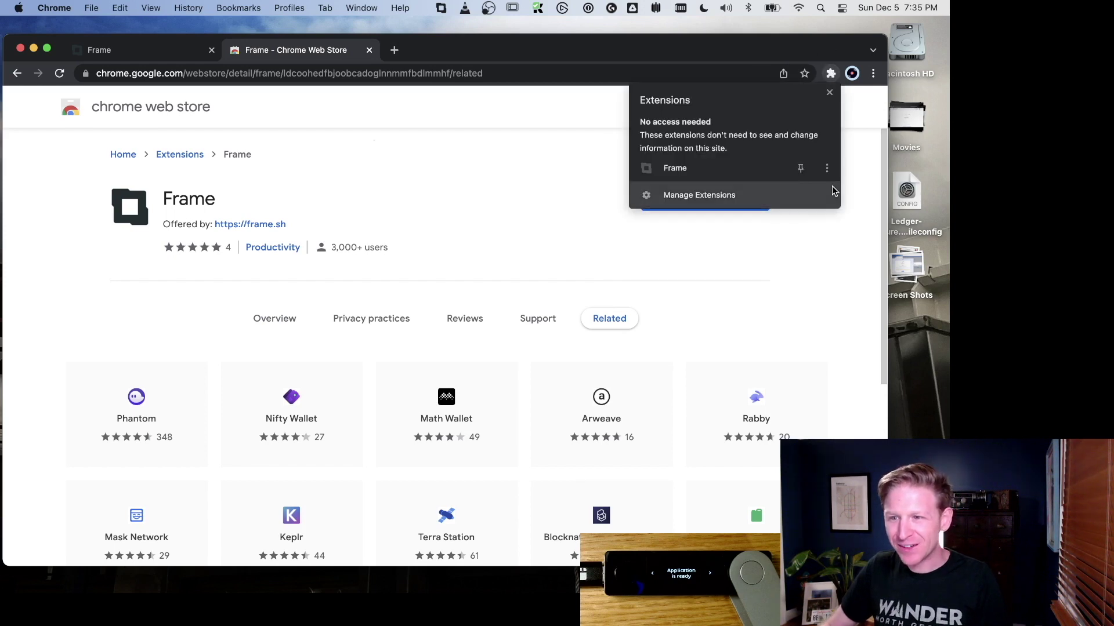
left_click(786, 59)
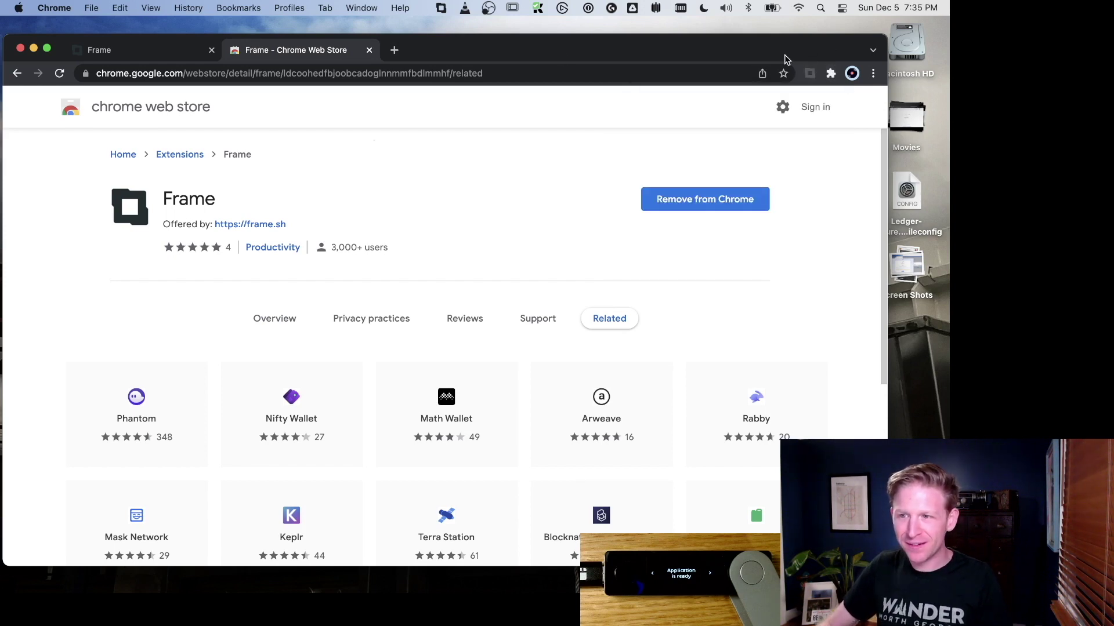
- Open opensea.io in a new tab and request a wallet connection with the MetaMask option
left_click(395, 51)
type("o")
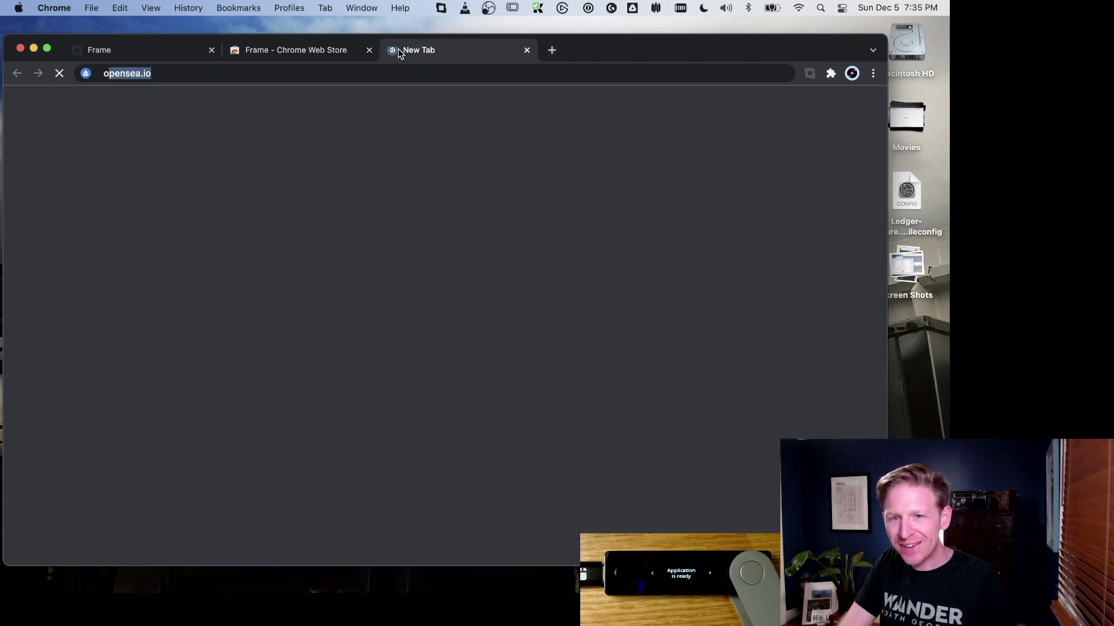
key("Return")
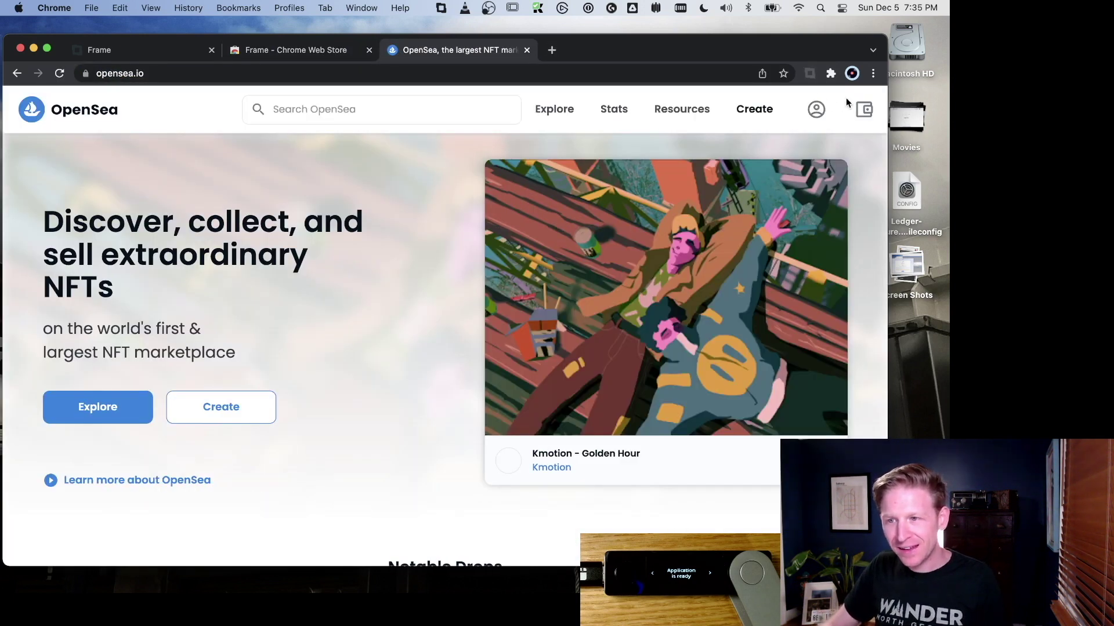
left_click(864, 109)
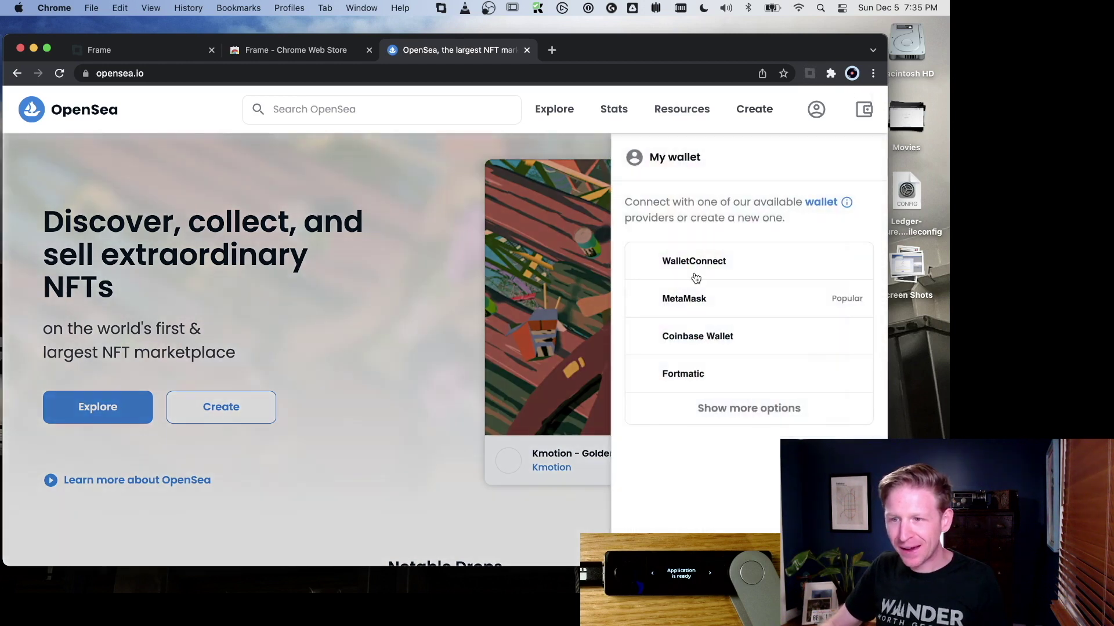
left_click(695, 294)
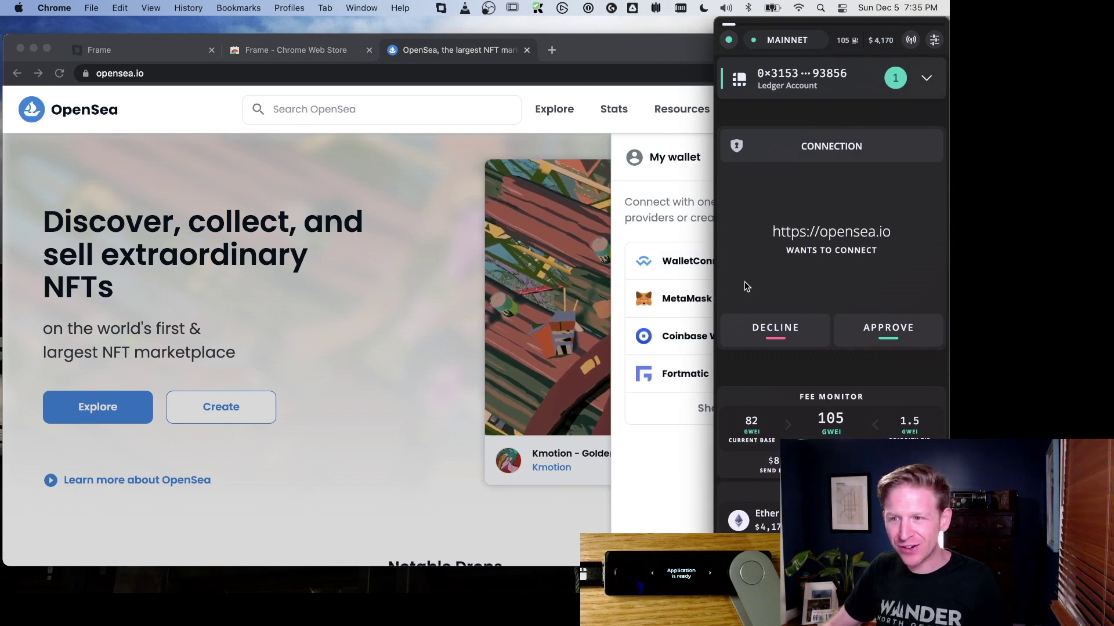
- Approve the opensea.io connection request for the Ledger account in Frame and return to the browser
mouse_move(763, 68)
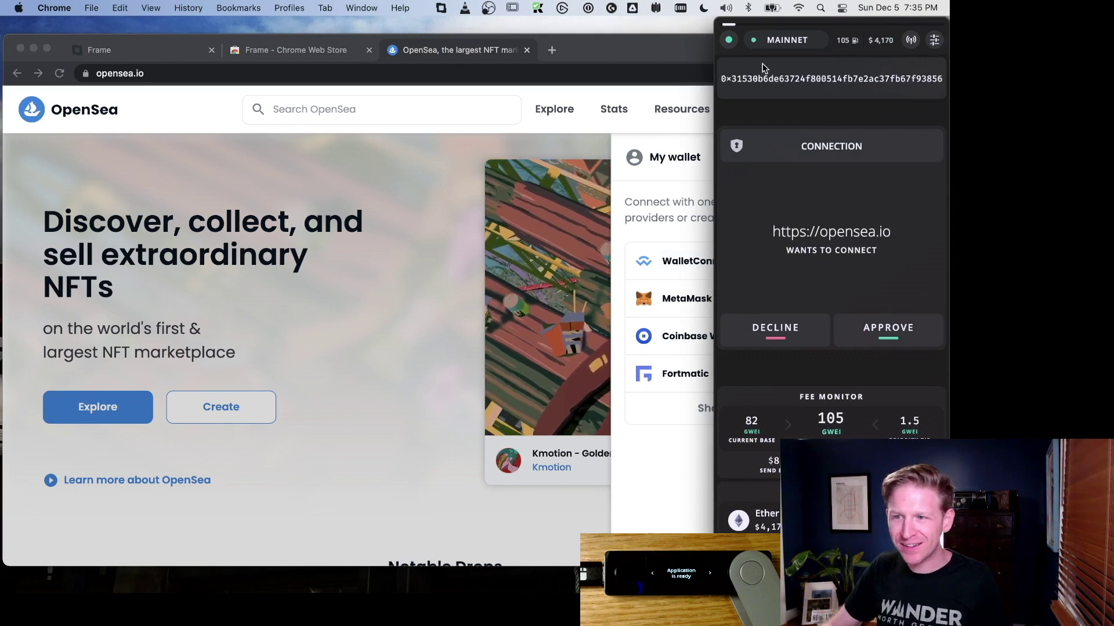
left_click(895, 325)
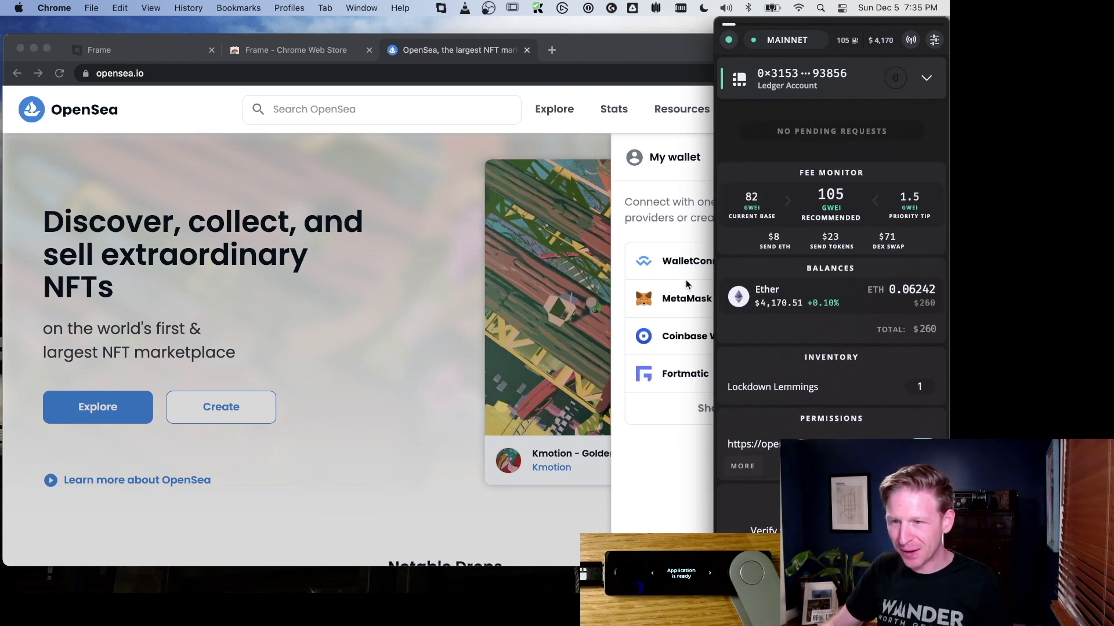
left_click(450, 144)
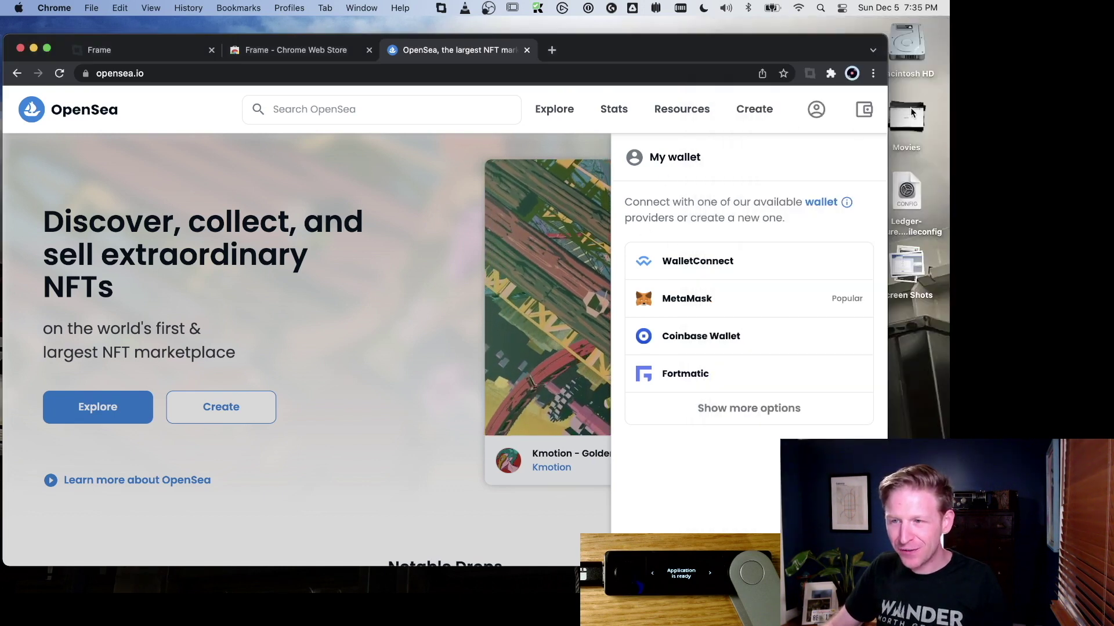
- Review the connected wallet's address and balance on OpenSea and open the account's profile page
left_click(863, 109)
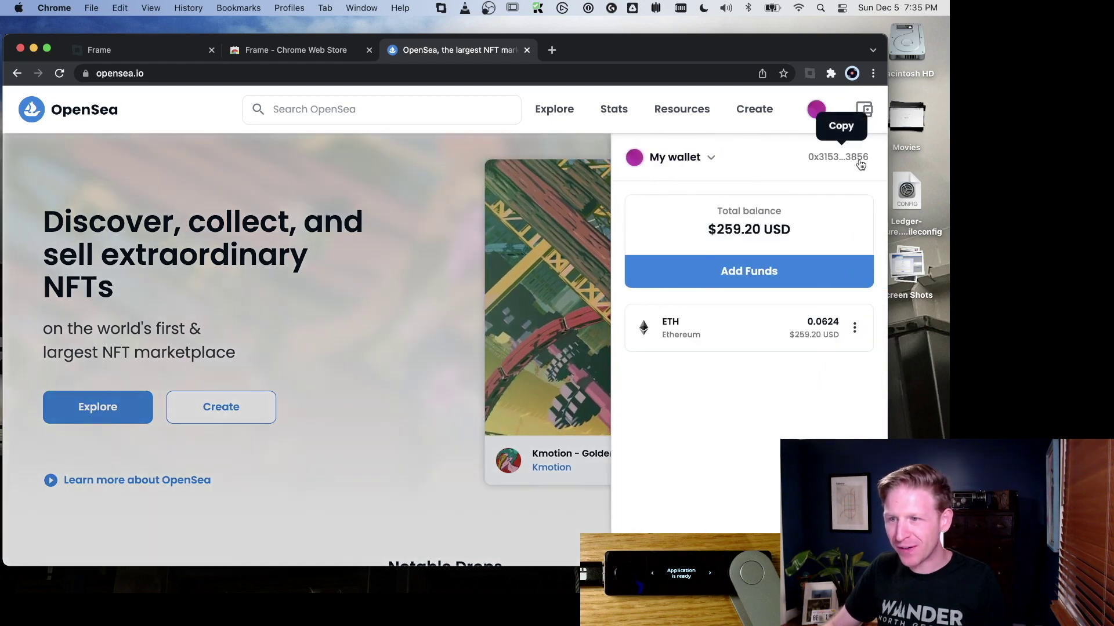
mouse_move(815, 110)
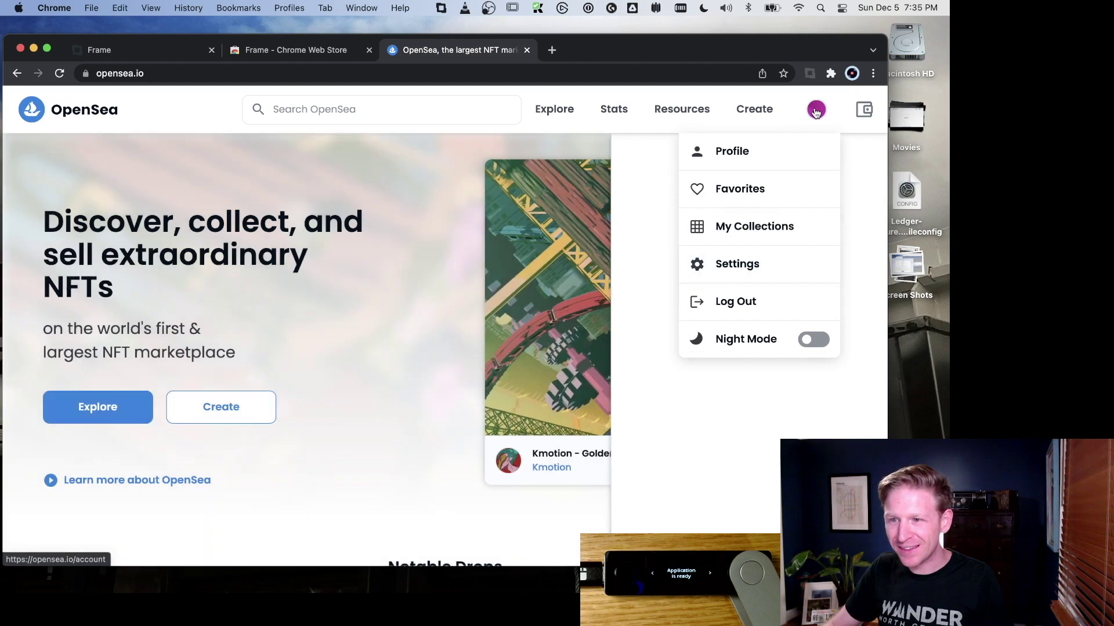
left_click(808, 155)
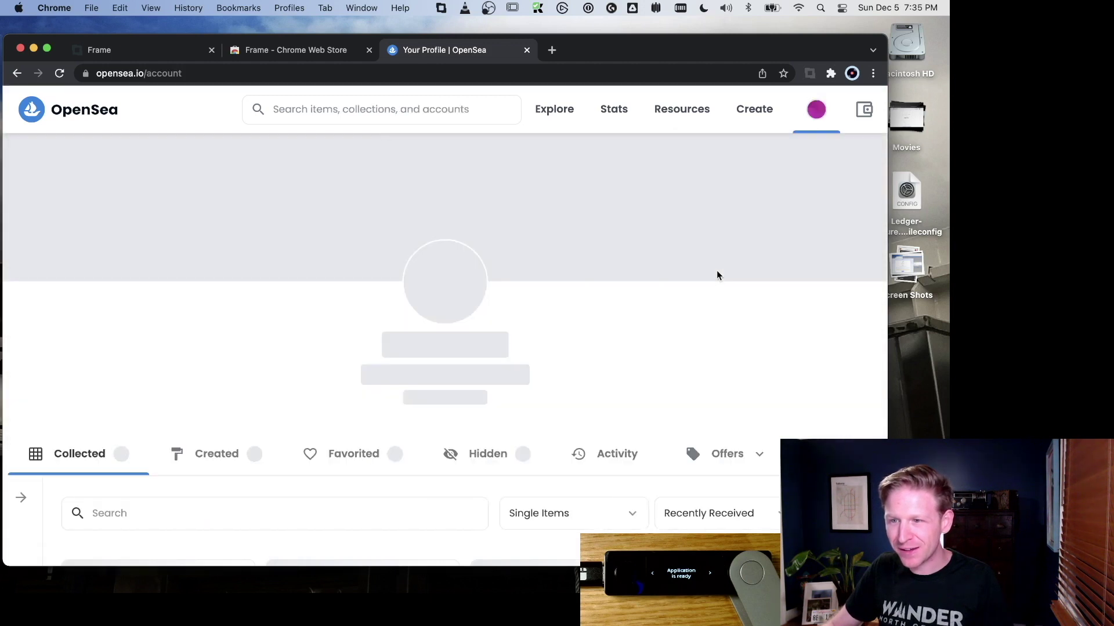
mouse_move(816, 110)
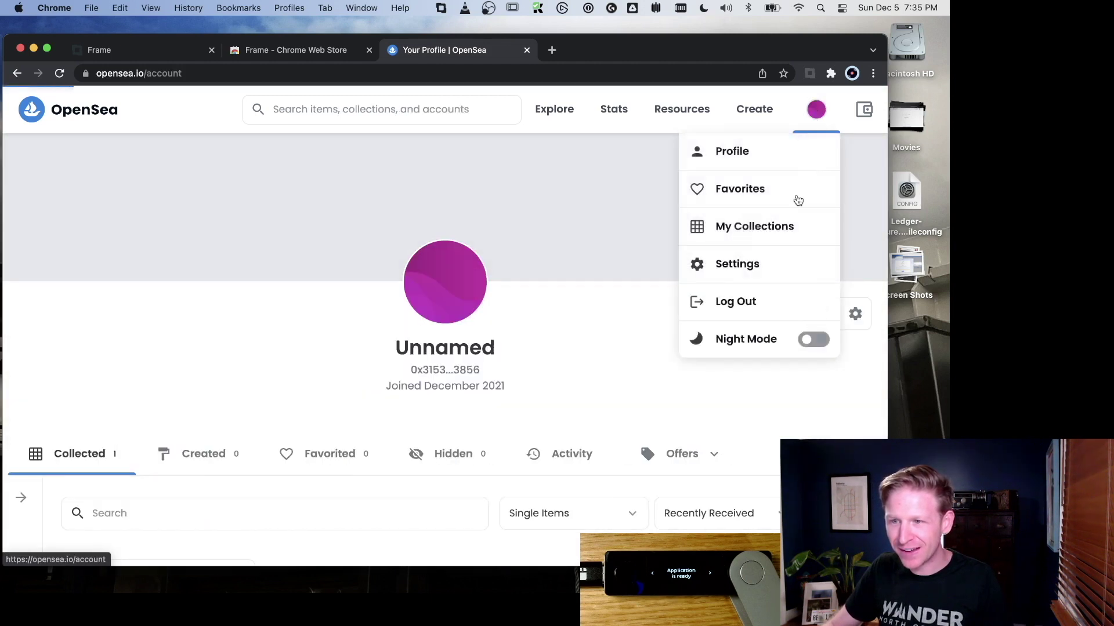
- Open the OpenSea account settings and sign the message request in Frame with the Ledger account after reading it through
left_click(752, 261)
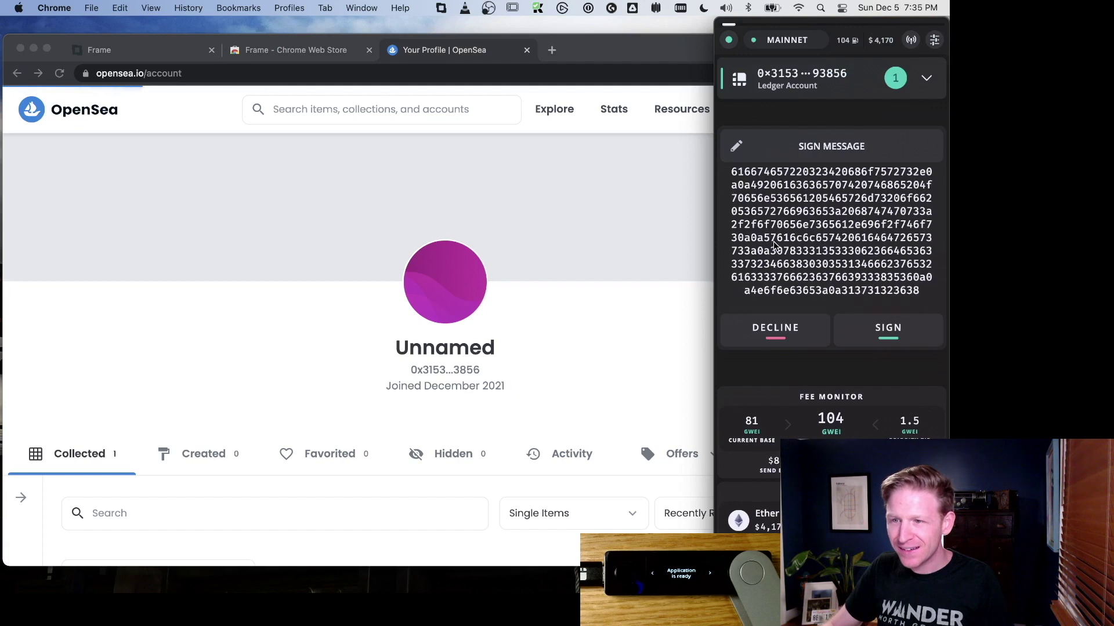
scroll(773, 241, "up", 5)
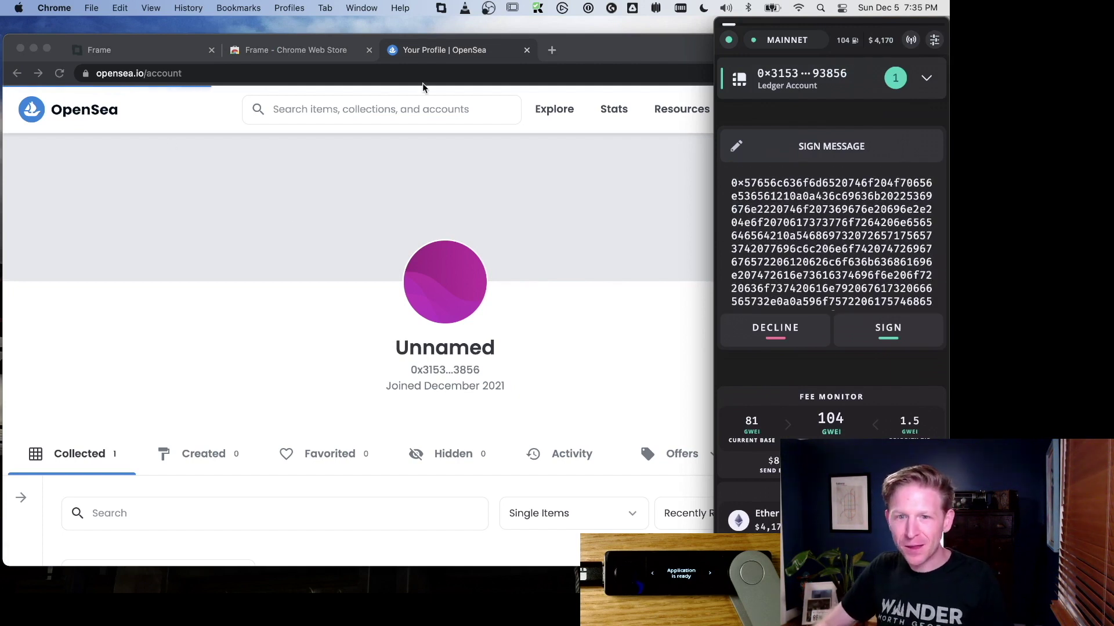
scroll(767, 255, "down", 5)
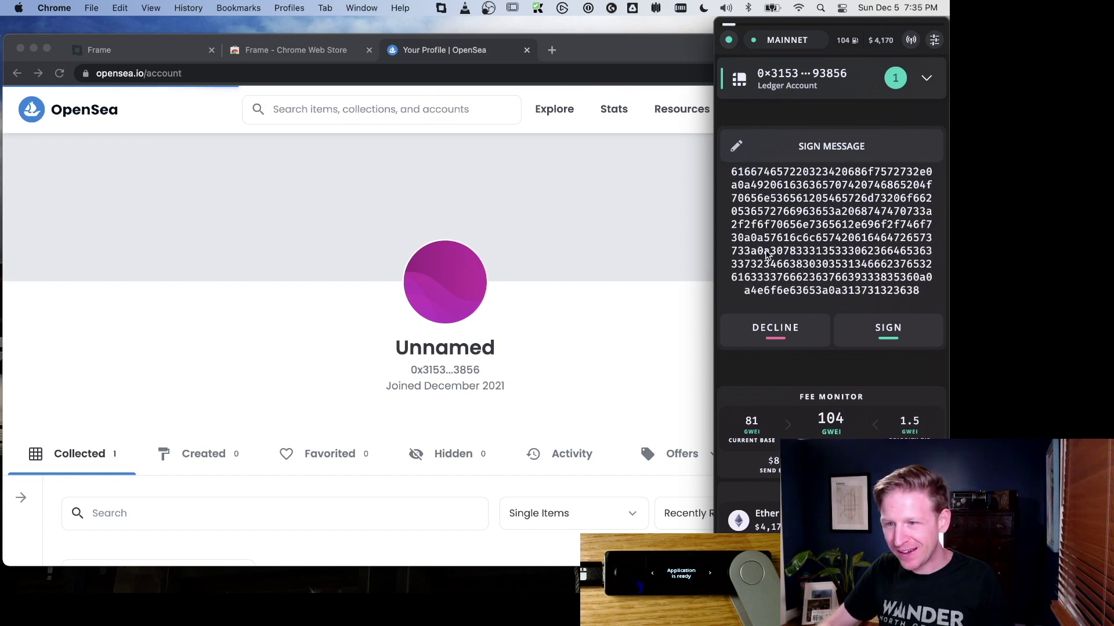
scroll(767, 255, "up", 3)
scroll(767, 255, "down", 2)
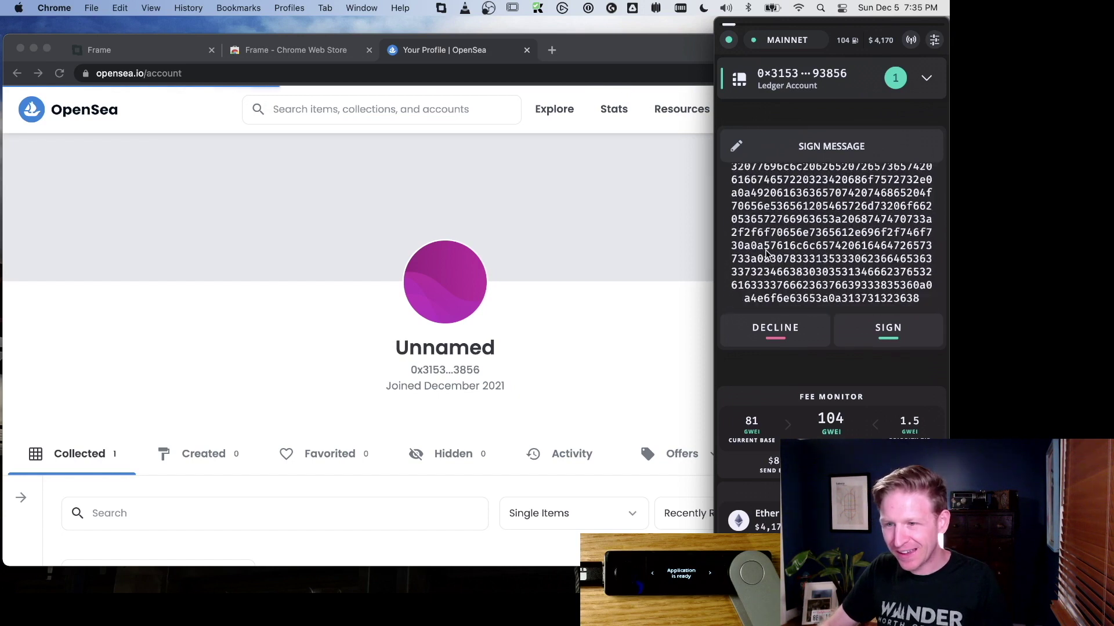
scroll(767, 255, "up", 10)
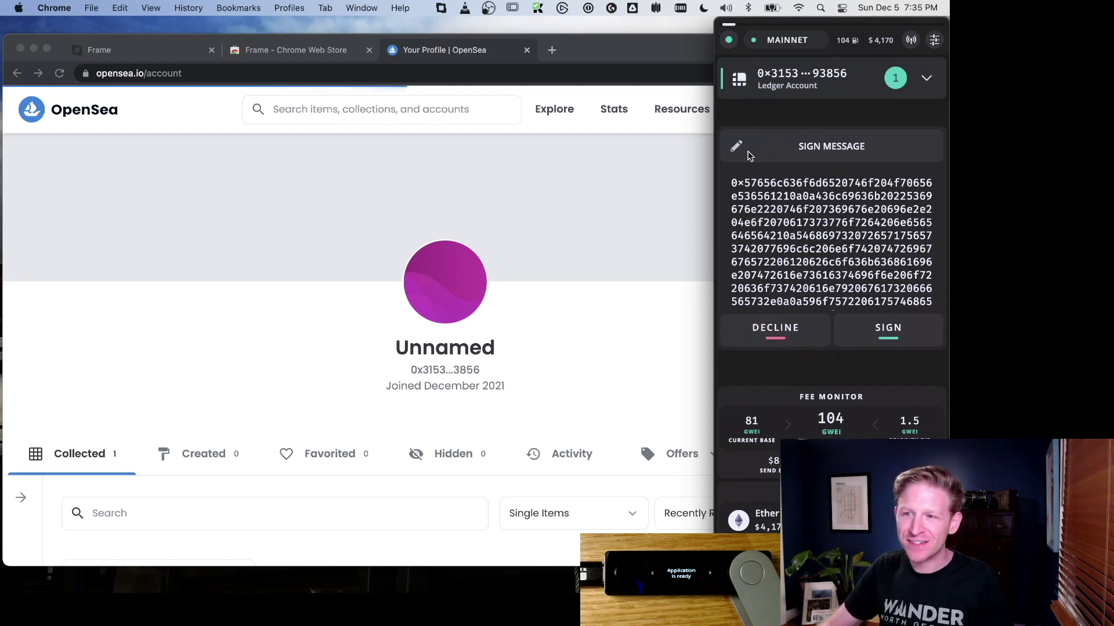
scroll(838, 250, "down", 5)
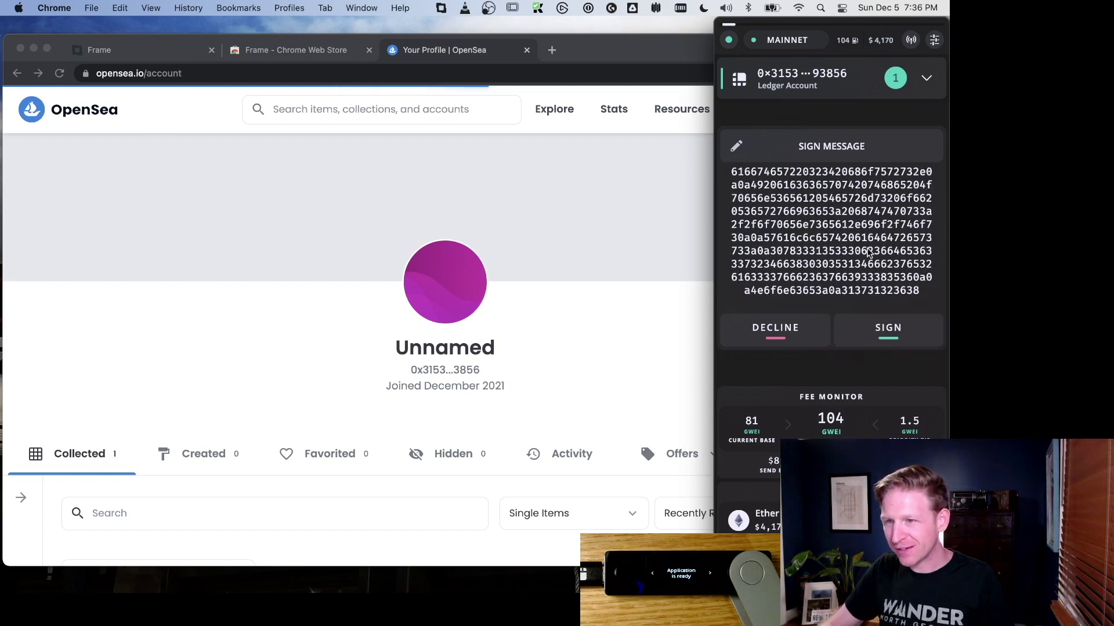
left_click(891, 324)
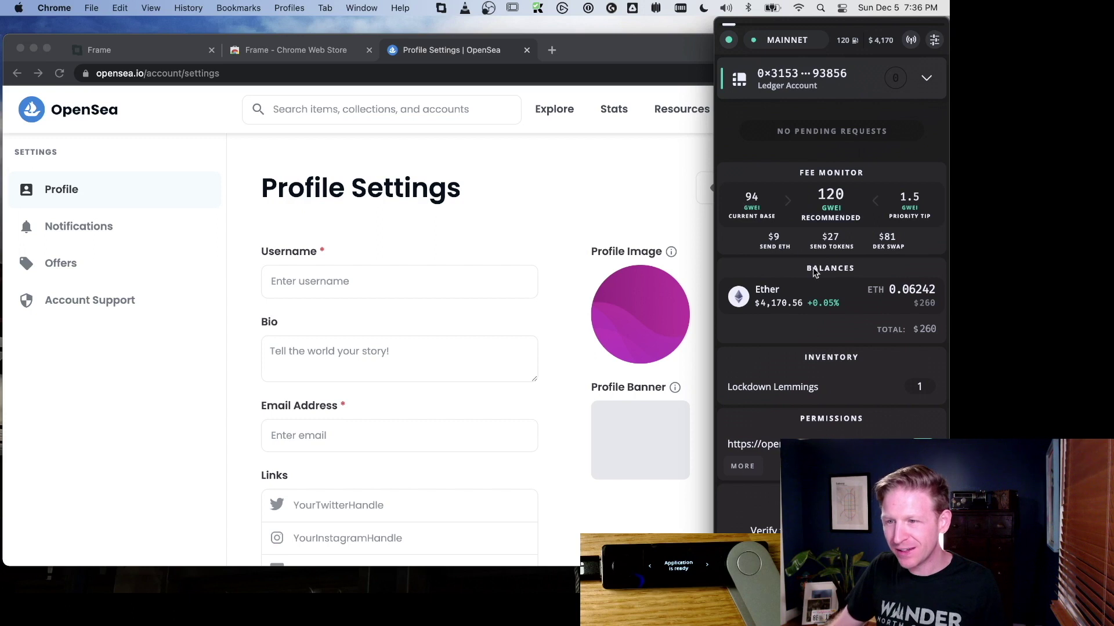
- View the Lockdown Lemmings item in Frame's inventory and look through the account's balances and site permissions
left_click(837, 393)
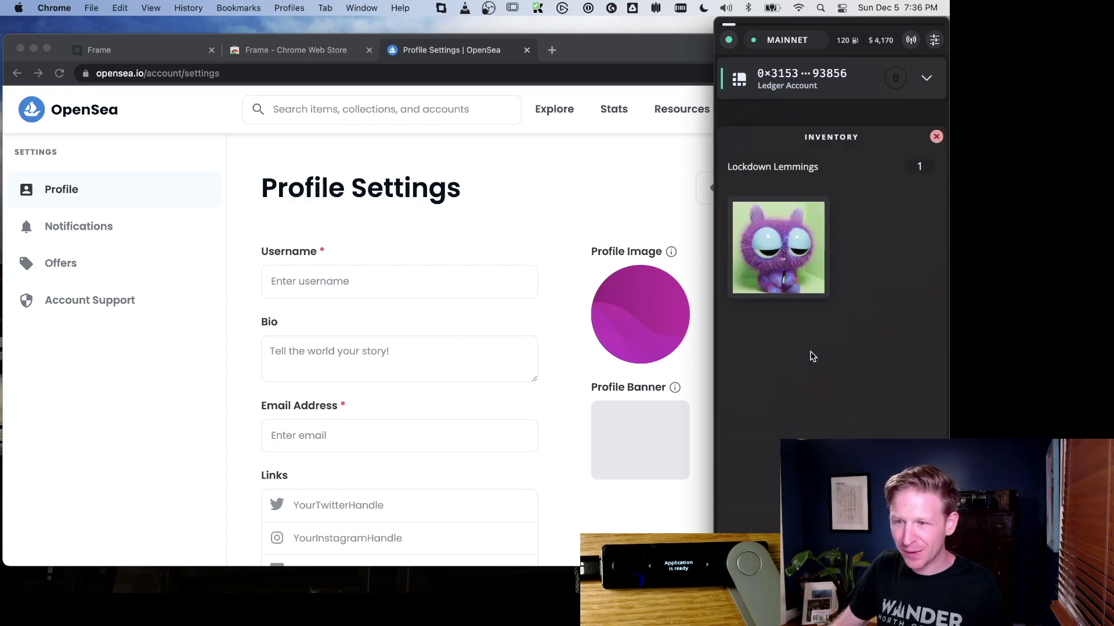
left_click(936, 138)
scroll(779, 491, "down", 1)
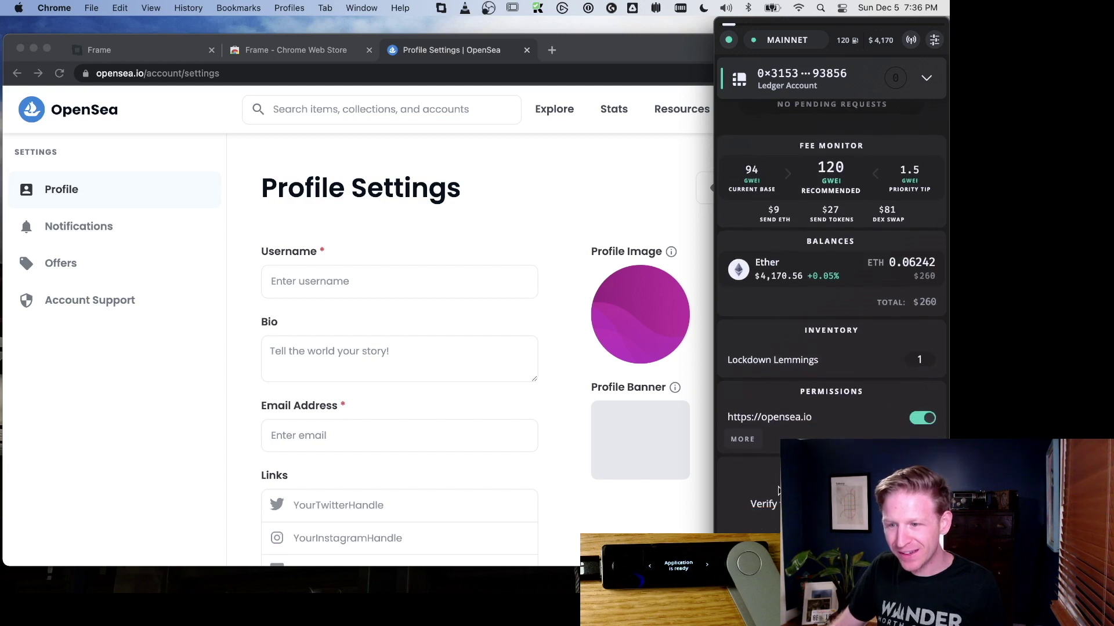
scroll(829, 313, "down", 2)
scroll(829, 313, "up", 3)
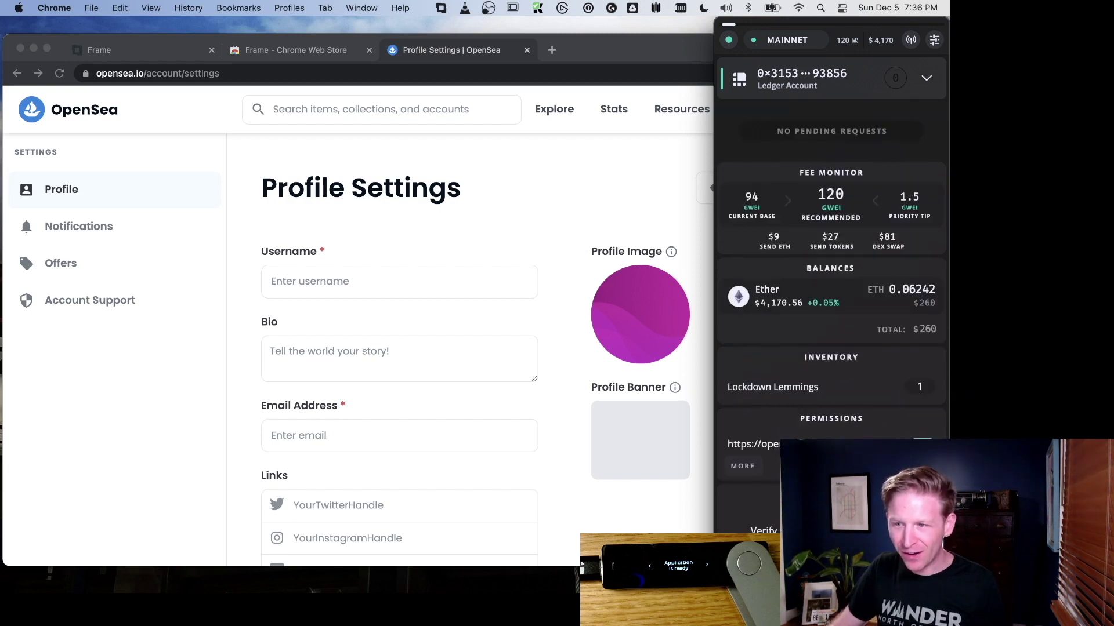
- Toggle the Frame window off and on, and return to the OpenSea settings page in the browser
key("alt+slash")
key("alt+slash")
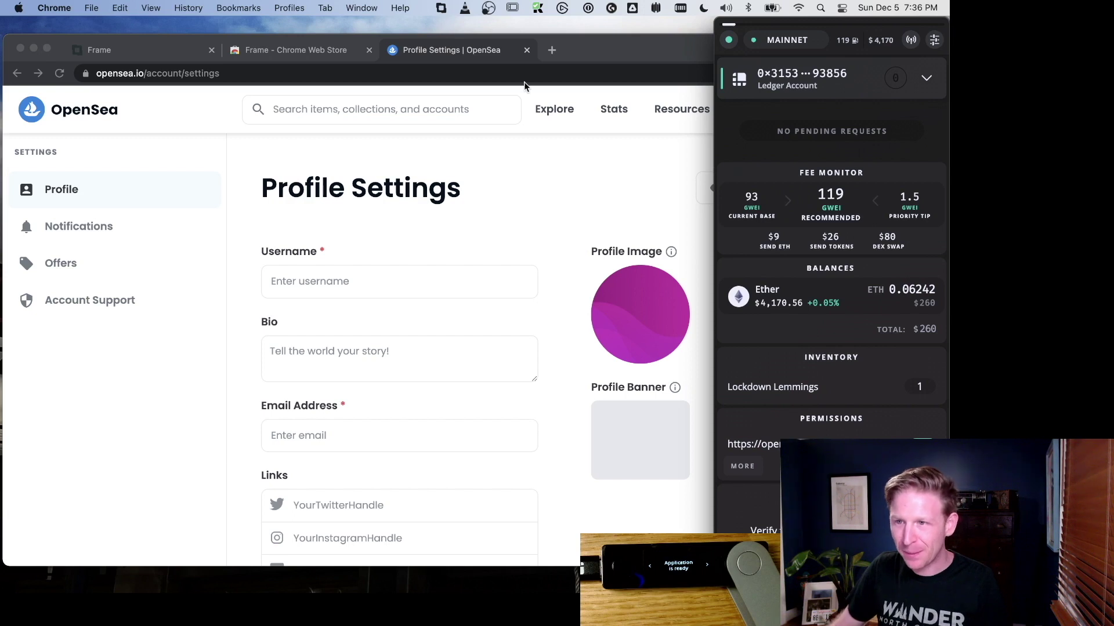
left_click(557, 55)
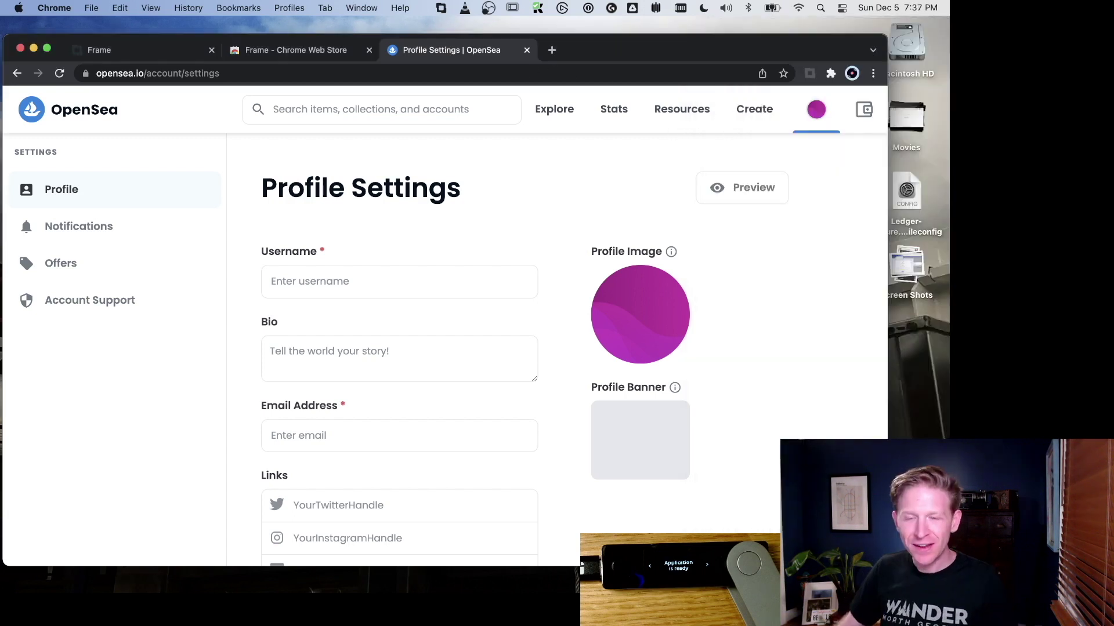